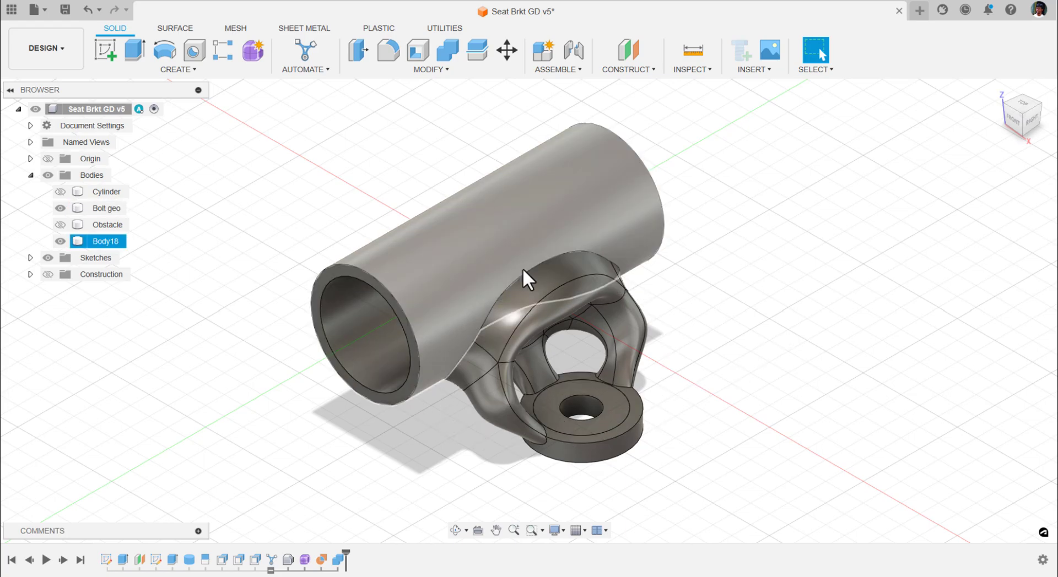
Open the AutomatedModeling1 feature of the seat bracket for editing and view its preview from the front
{"action": "middle_click_drag", "start_coordinate": [548, 266], "coordinate": [626, 286], "text": "shift"}
{"action": "middle_click_drag", "start_coordinate": [762, 382], "coordinate": [463, 386], "text": "shift"}
{"action": "key", "text": "Escape"}
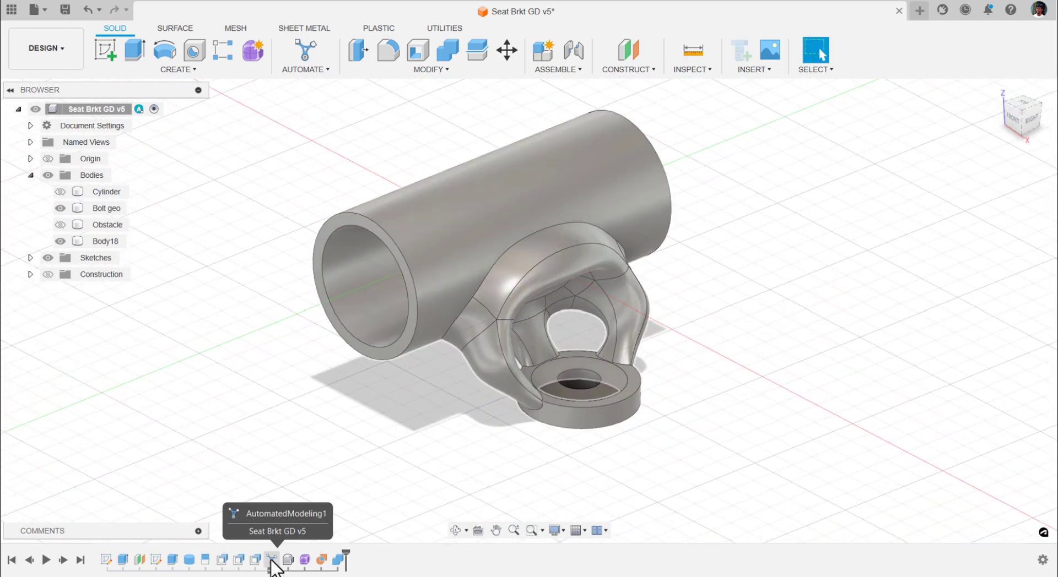
{"action": "double_click", "coordinate": [271, 561]}
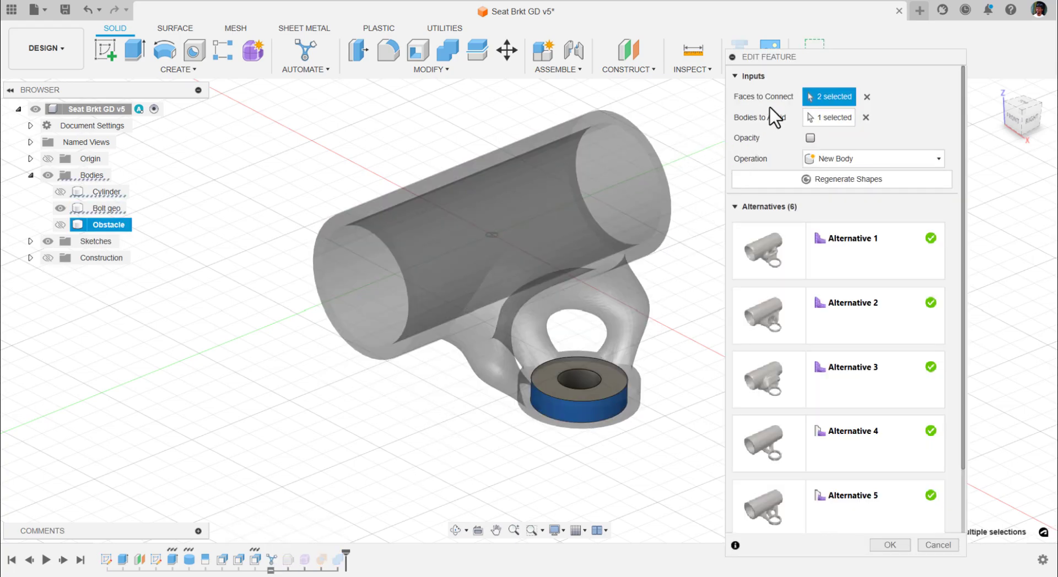
{"action": "middle_click_drag", "start_coordinate": [499, 238], "coordinate": [545, 230], "text": "shift"}
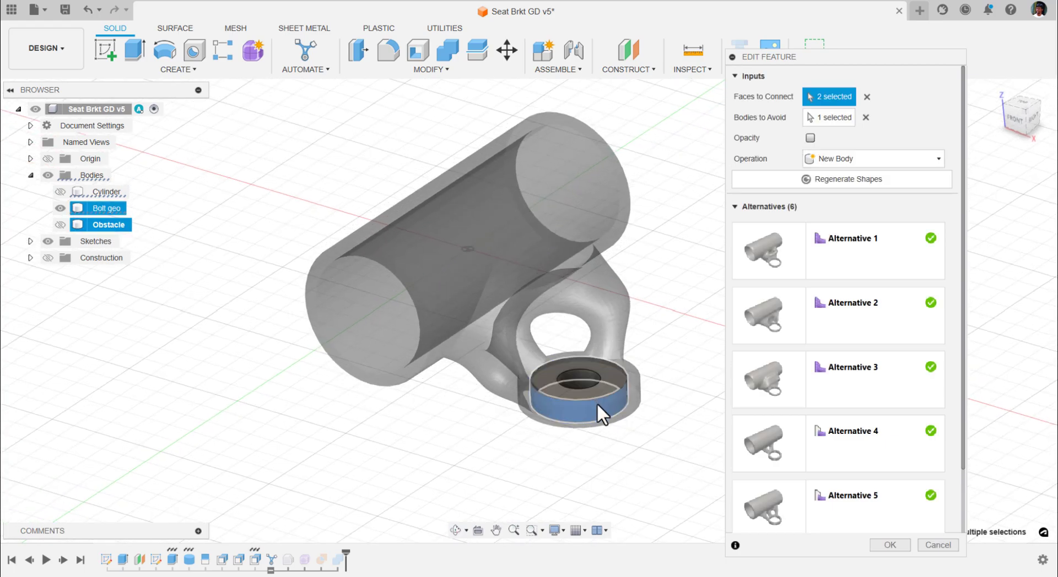
{"action": "middle_click_drag", "start_coordinate": [406, 266], "coordinate": [956, 136], "text": "shift"}
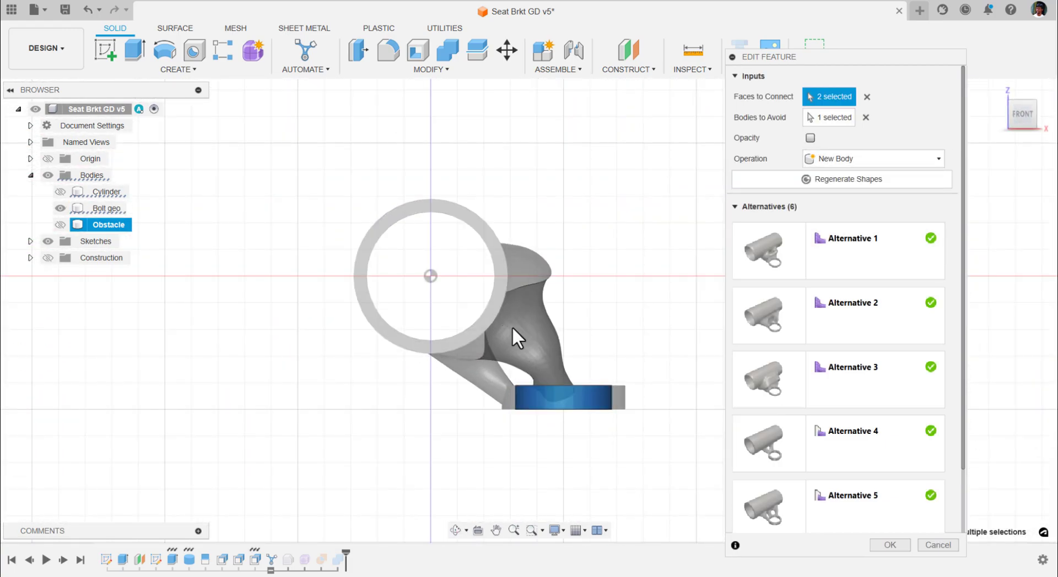
Activate the selection of bodies to avoid, and show the Obstacle and Cylinder bodies
{"action": "left_click", "coordinate": [817, 117]}
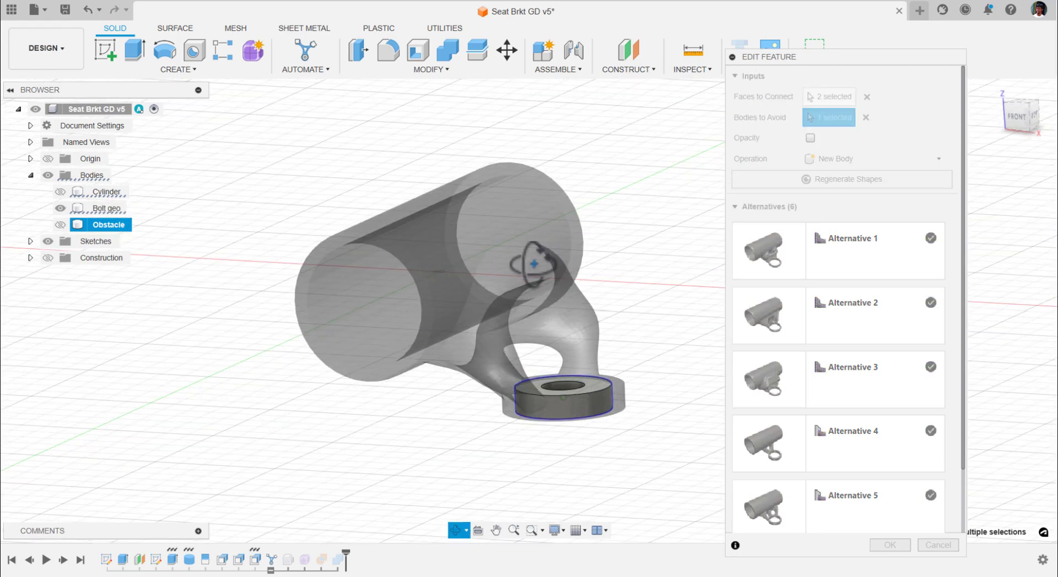
{"action": "left_click", "coordinate": [60, 224]}
{"action": "left_click", "coordinate": [60, 191]}
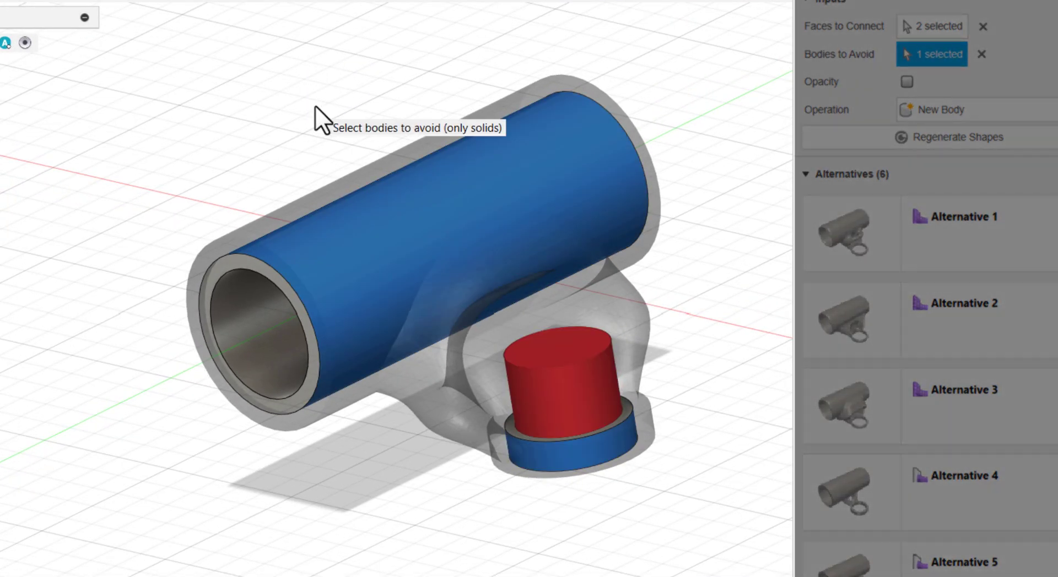
Examine from several angles and close up how the previewed connecting shape runs between the tube, the bolt ring and the obstacle
{"action": "mouse_move", "coordinate": [318, 124]}
{"action": "middle_mouse_down", "text": "shift"}
{"action": "mouse_move", "coordinate": [324, 161]}
{"action": "mouse_move", "coordinate": [314, 142]}
{"action": "middle_mouse_up", "text": "shift"}
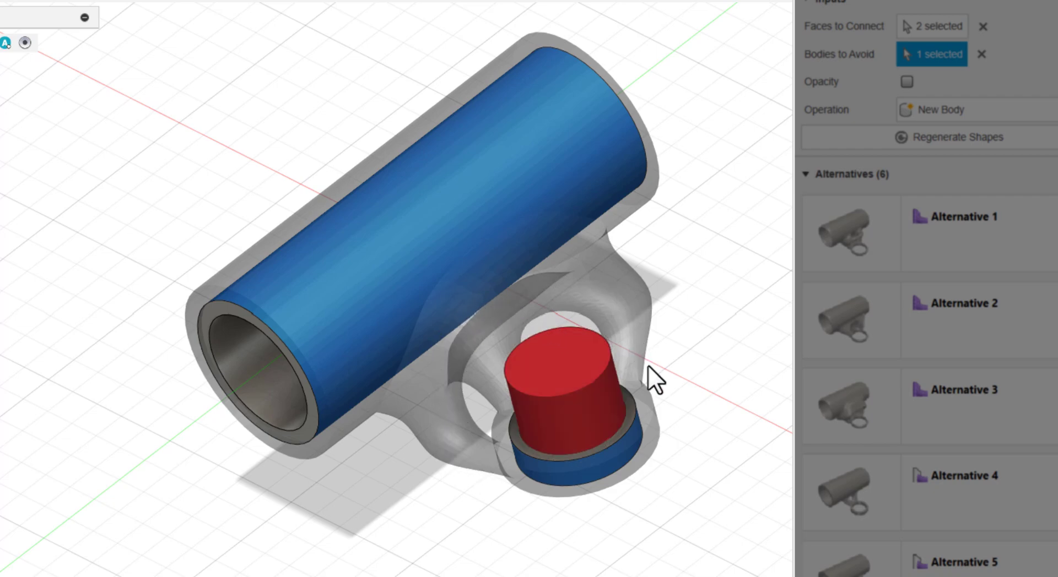
{"action": "middle_click_drag", "start_coordinate": [649, 369], "coordinate": [642, 338], "text": "shift"}
{"action": "scroll", "coordinate": [645, 338], "scroll_direction": "up", "scroll_amount": 5}
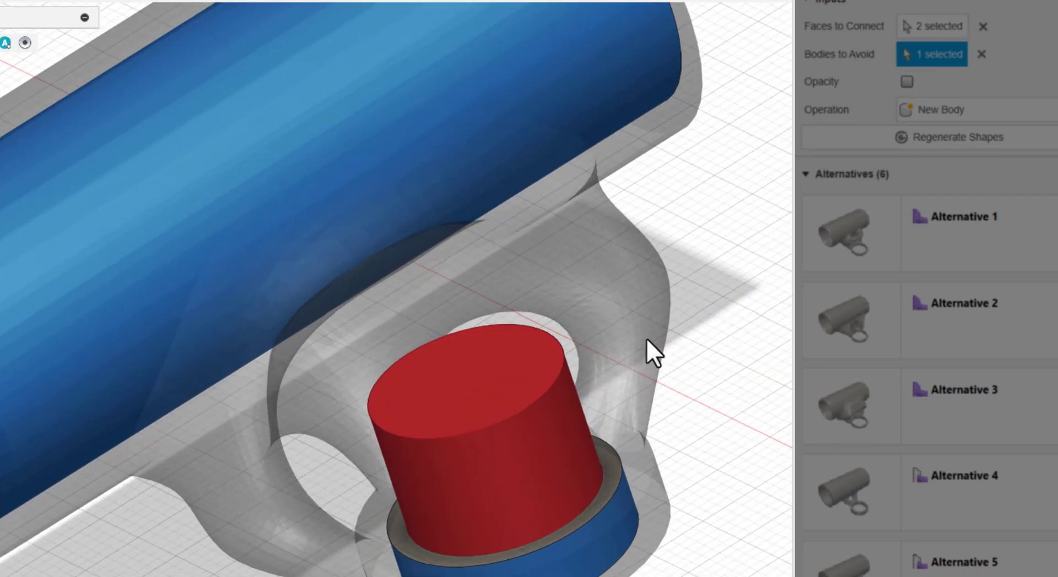
{"action": "scroll", "coordinate": [645, 338], "scroll_direction": "up", "scroll_amount": 3}
{"action": "scroll", "coordinate": [557, 277], "scroll_direction": "down", "scroll_amount": 2}
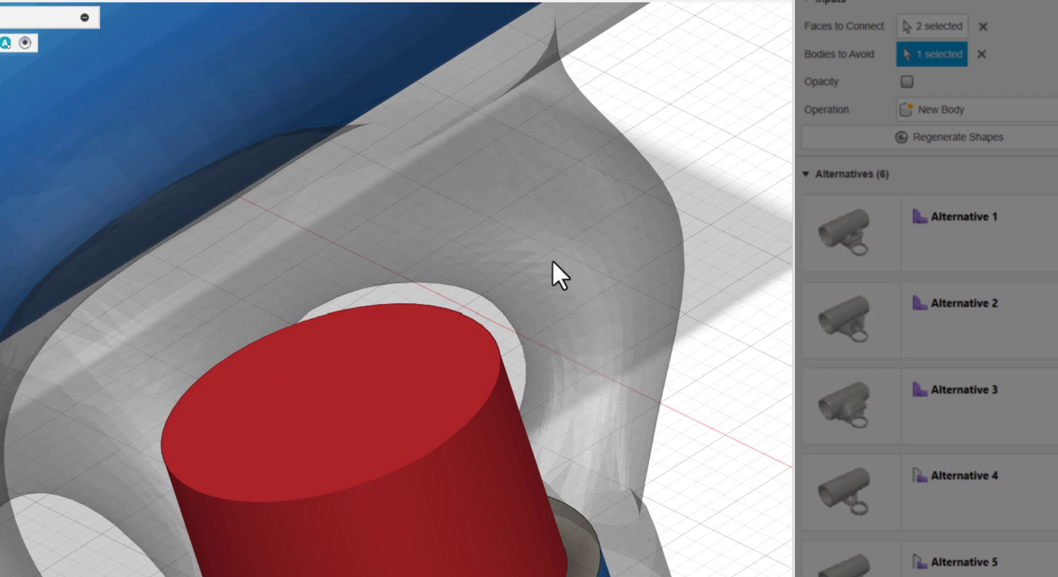
{"action": "scroll", "coordinate": [552, 267], "scroll_direction": "down", "scroll_amount": 5}
{"action": "middle_click_drag", "start_coordinate": [449, 300], "coordinate": [552, 281], "text": "shift"}
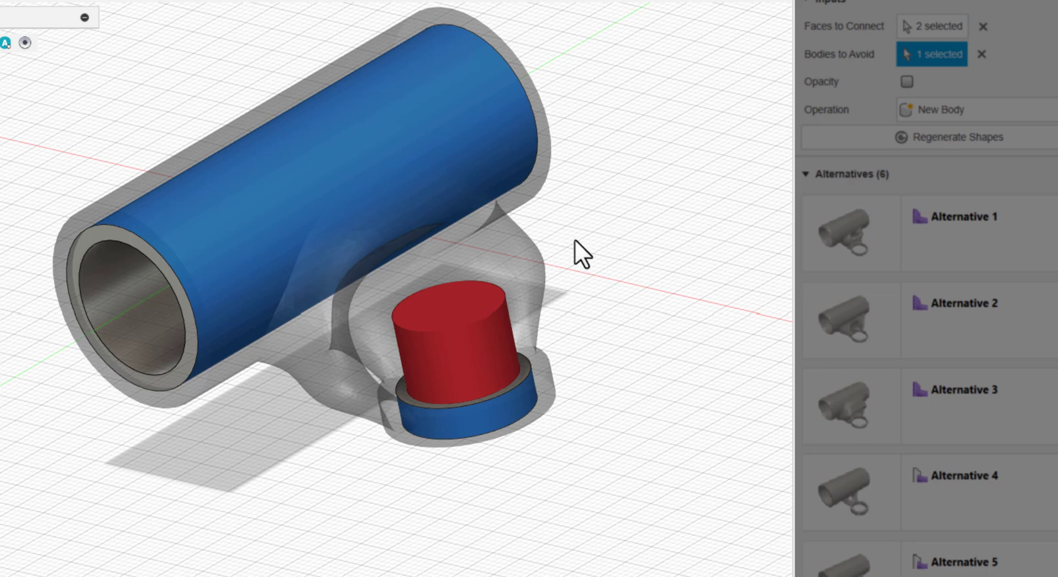
{"action": "mouse_move", "coordinate": [574, 239]}
{"action": "middle_mouse_down", "text": "shift"}
{"action": "mouse_move", "coordinate": [579, 224]}
{"action": "mouse_move", "coordinate": [596, 233]}
{"action": "mouse_move", "coordinate": [577, 223]}
{"action": "middle_mouse_up", "text": "shift"}
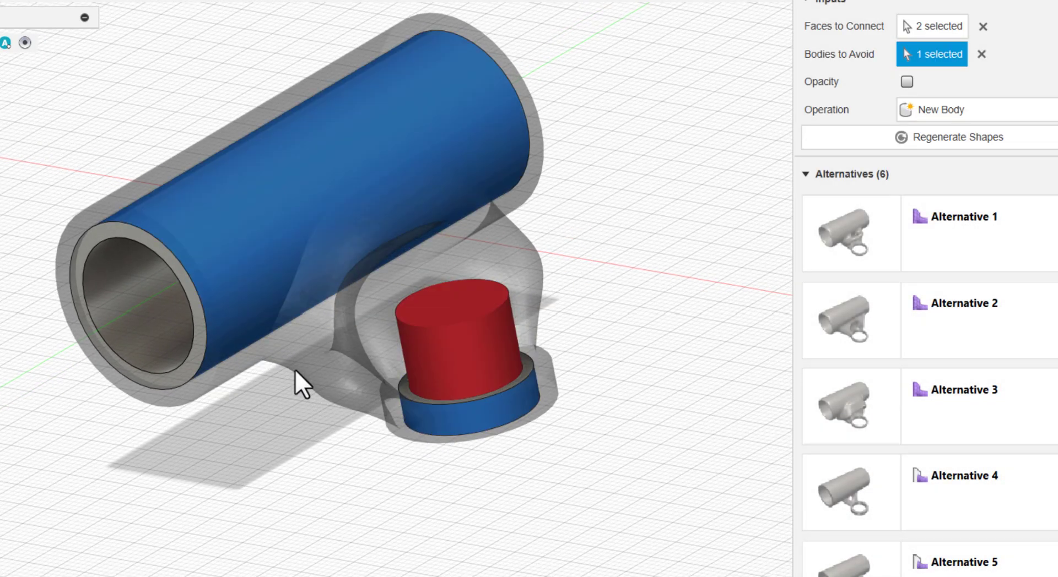
{"action": "middle_click_drag", "start_coordinate": [295, 368], "coordinate": [511, 227], "text": "shift"}
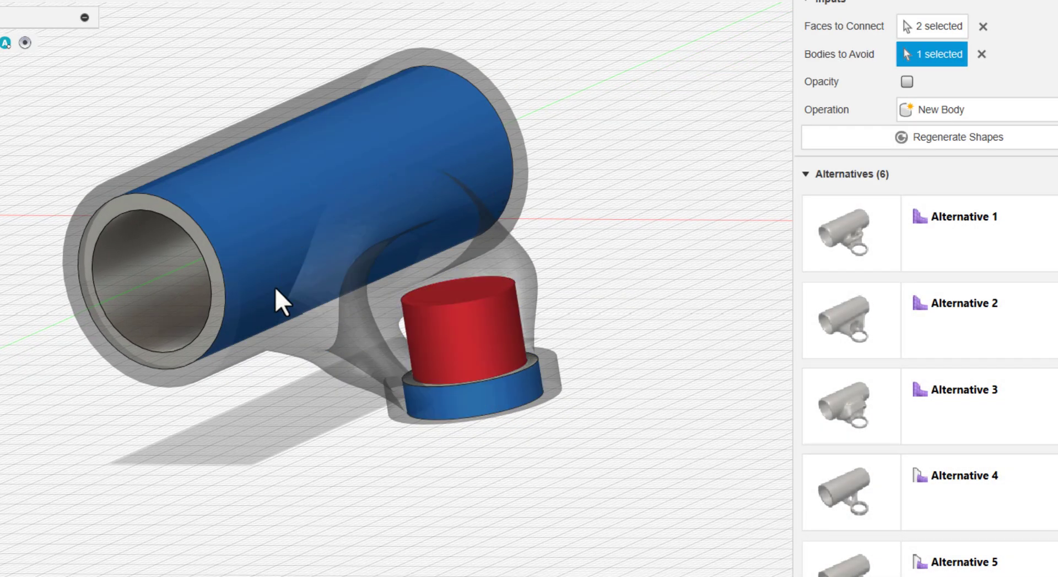
{"action": "middle_click_drag", "start_coordinate": [603, 221], "coordinate": [538, 342], "text": "shift"}
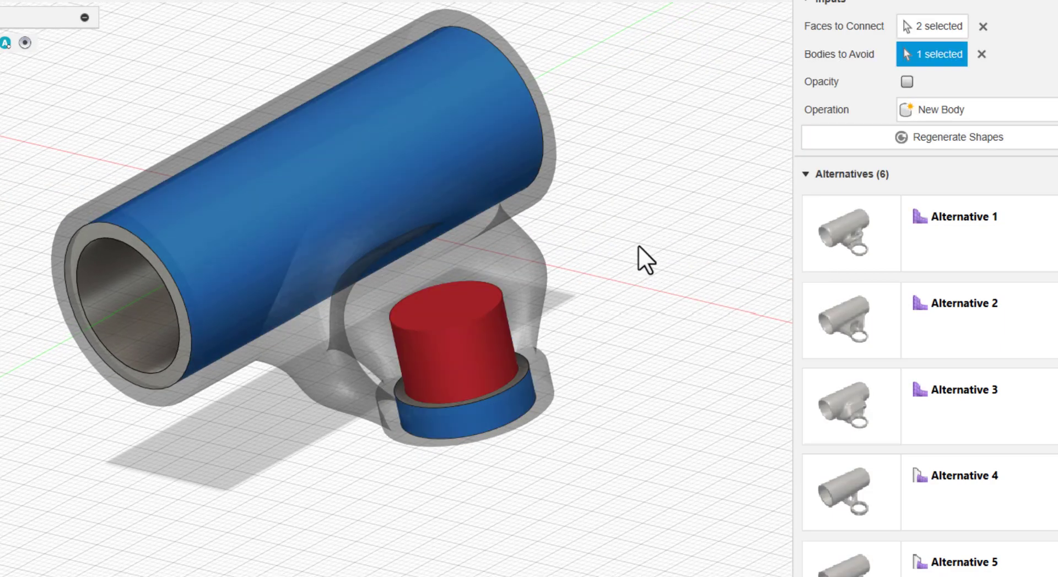
Preview Alternative 1 at its thinnest and at its thickest shape setting
{"action": "left_click", "coordinate": [961, 226]}
{"action": "left_click_drag", "start_coordinate": [995, 252], "coordinate": [892, 260]}
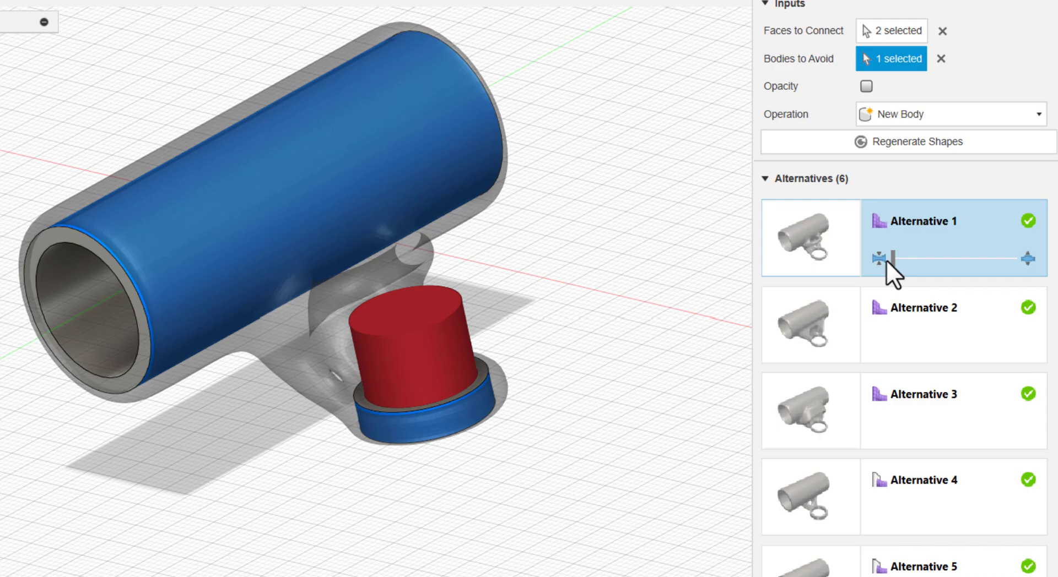
{"action": "middle_click_drag", "start_coordinate": [496, 314], "coordinate": [543, 325], "text": "shift"}
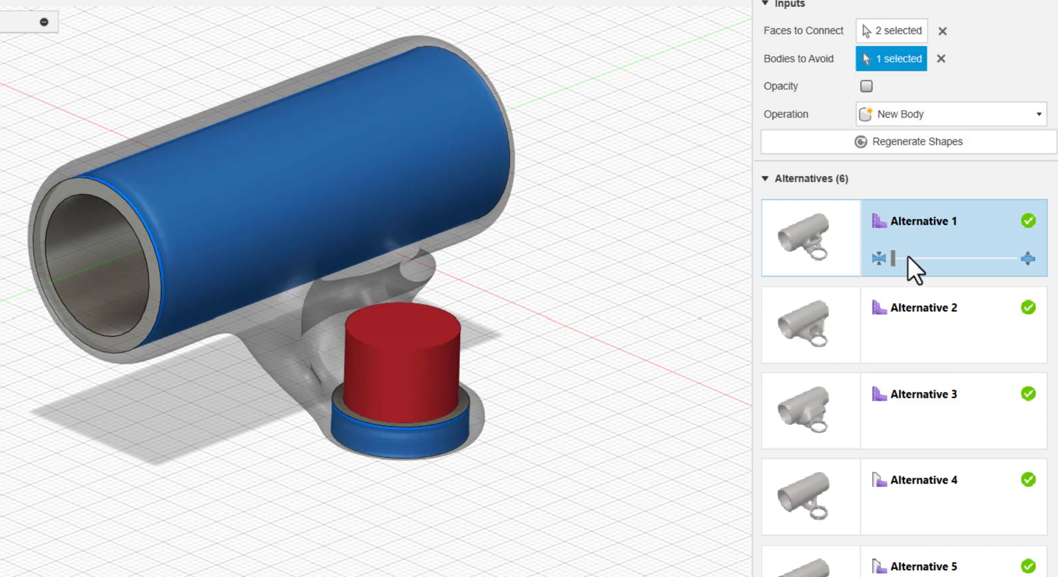
{"action": "left_click_drag", "start_coordinate": [909, 257], "coordinate": [1030, 259]}
{"action": "middle_click_drag", "start_coordinate": [527, 311], "coordinate": [606, 333], "text": "shift"}
Compare the previews of Alternatives 1, 2 and 3 by switching between them
{"action": "left_click", "coordinate": [915, 340]}
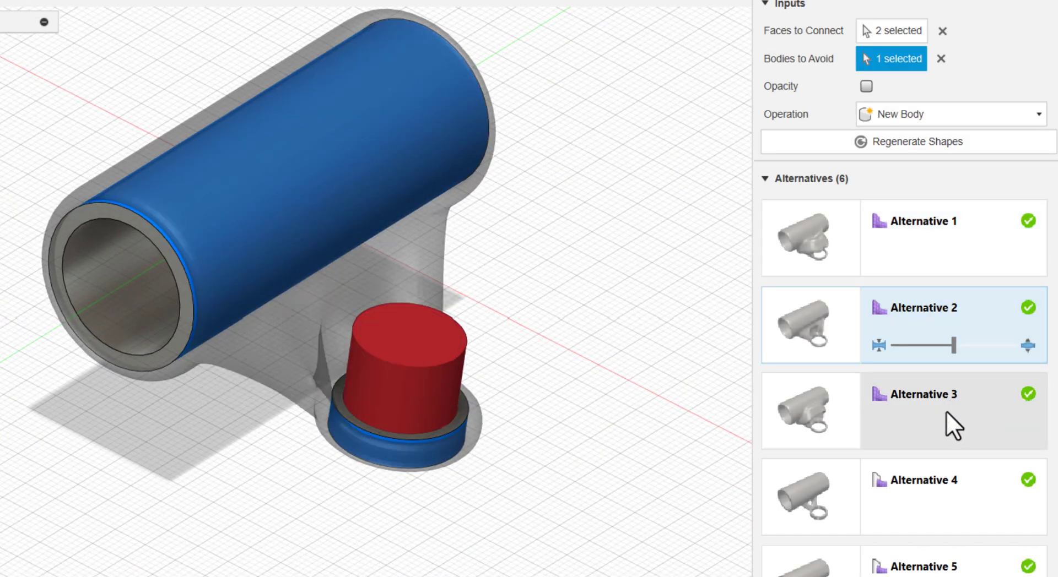
{"action": "left_click", "coordinate": [829, 419]}
{"action": "left_click", "coordinate": [897, 352]}
{"action": "left_click", "coordinate": [914, 254]}
{"action": "left_click", "coordinate": [905, 339]}
Preview Alternative 3 and inspect its shape around the obstacle and along the tube
{"action": "left_click", "coordinate": [917, 405]}
{"action": "middle_click_drag", "start_coordinate": [646, 389], "coordinate": [722, 378], "text": "shift"}
{"action": "scroll", "coordinate": [918, 411], "scroll_direction": "down", "scroll_amount": 2}
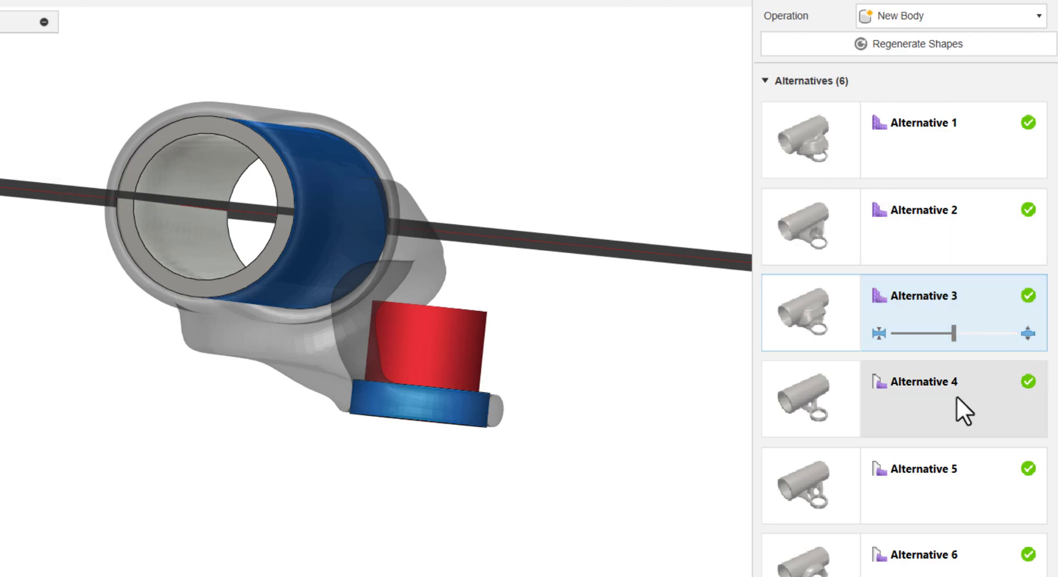
{"action": "middle_click_drag", "start_coordinate": [512, 353], "coordinate": [506, 385], "text": "shift"}
{"action": "middle_click_drag", "start_coordinate": [149, 263], "coordinate": [263, 283], "text": "shift"}
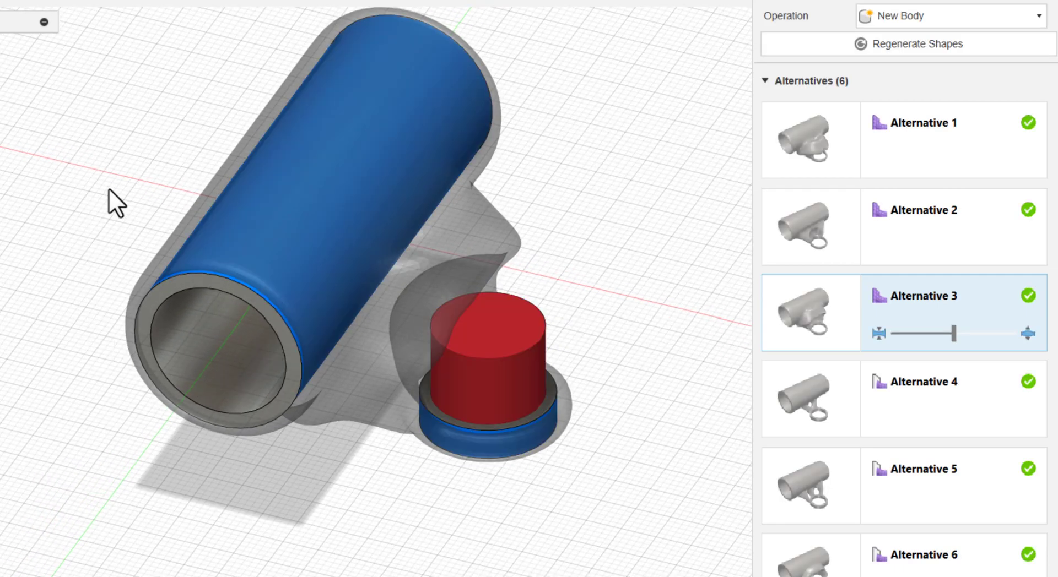
{"action": "scroll", "coordinate": [207, 329], "scroll_direction": "up", "scroll_amount": 3}
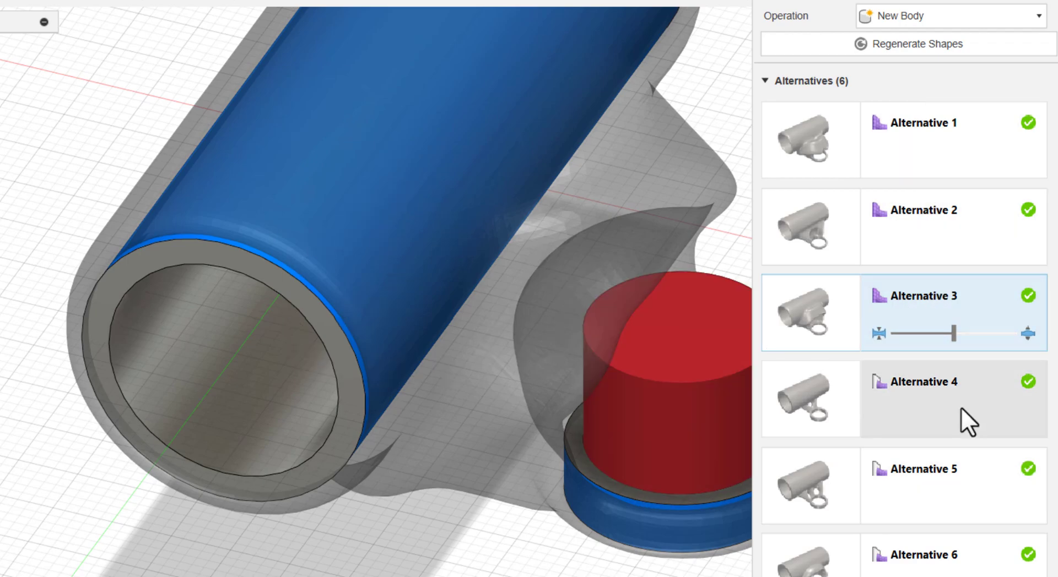
Preview Alternative 4 from the home view, and leave the feature edit without applying it
{"action": "left_click", "coordinate": [938, 405]}
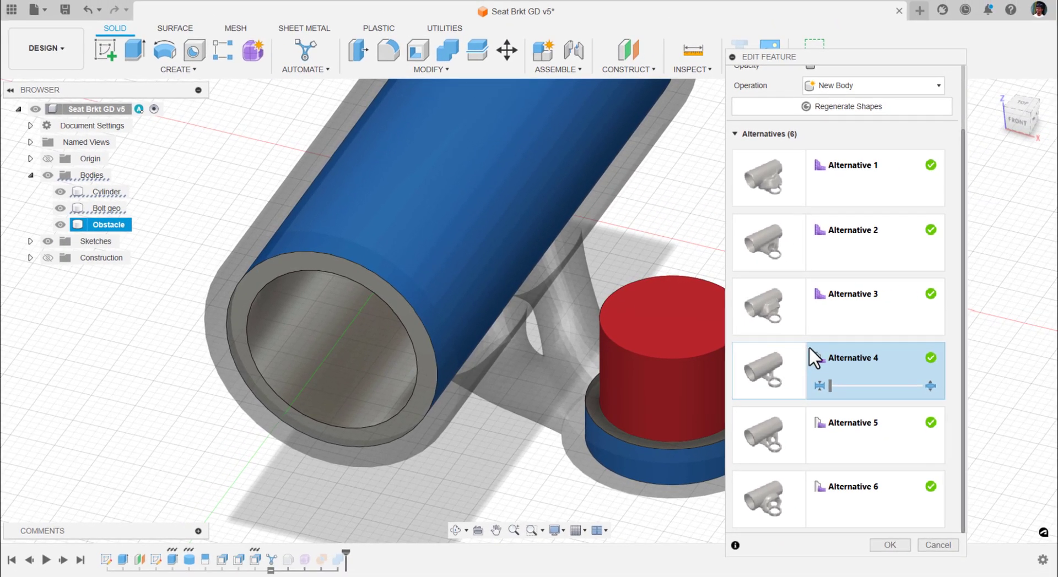
{"action": "scroll", "coordinate": [851, 338], "scroll_direction": "up", "scroll_amount": 3}
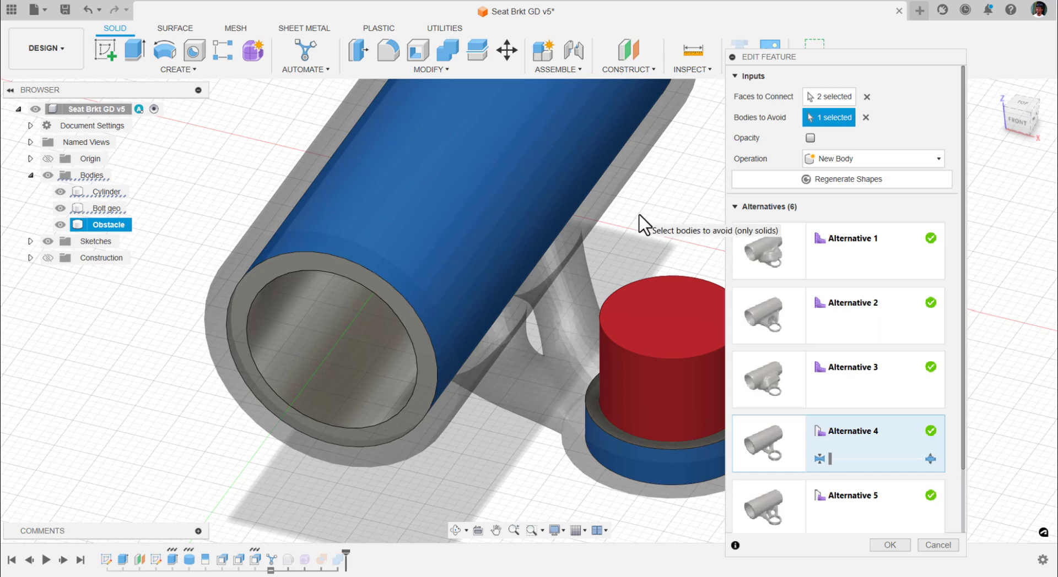
{"action": "scroll", "coordinate": [547, 242], "scroll_direction": "down", "scroll_amount": 3}
{"action": "left_click", "coordinate": [997, 88]}
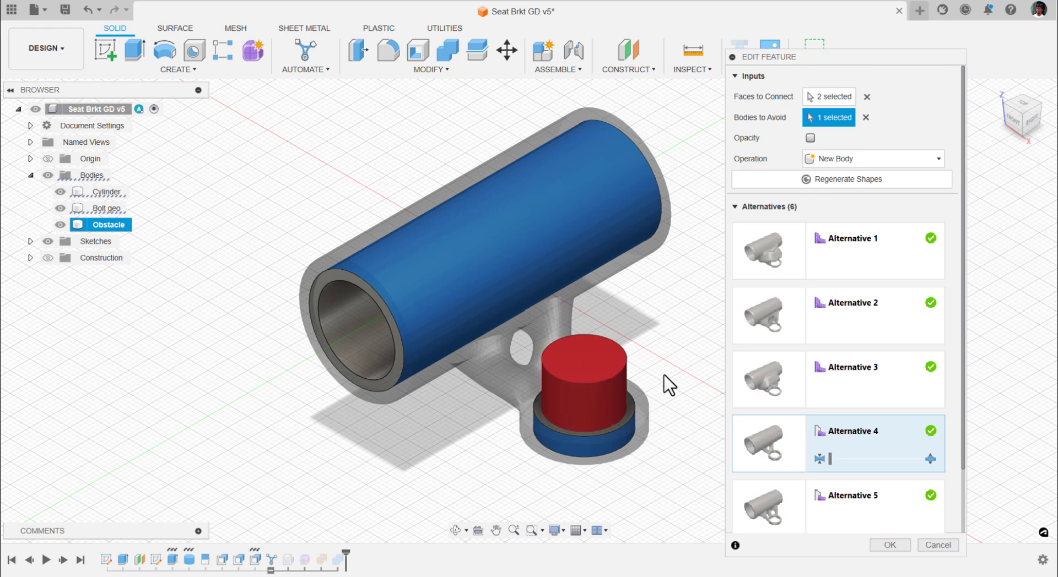
{"action": "scroll", "coordinate": [852, 370], "scroll_direction": "down", "scroll_amount": 2}
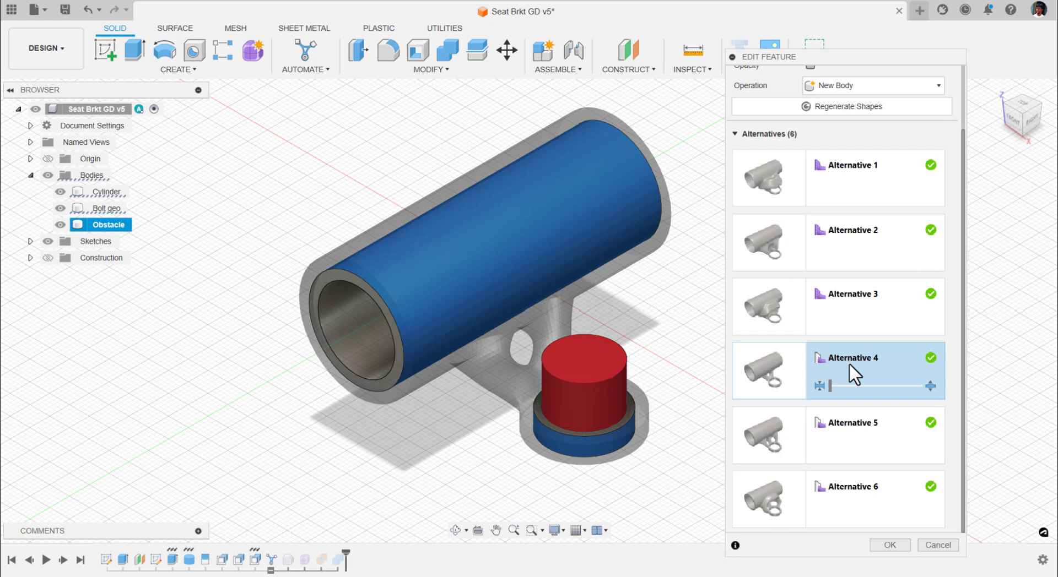
{"action": "left_click", "coordinate": [935, 545]}
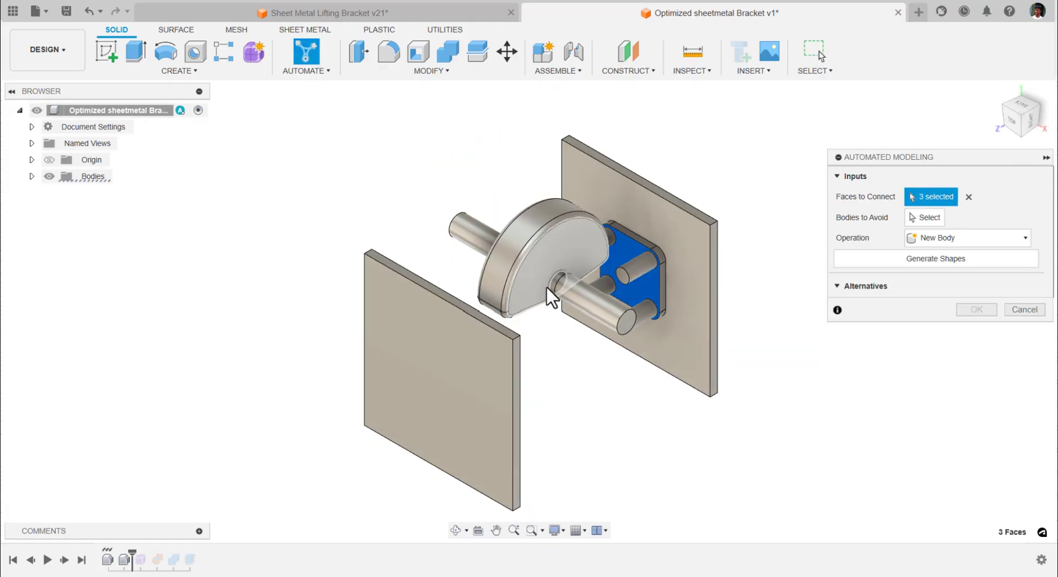
In the Optimized sheetmetal Bracket design, complete the four faces to connect and ten bodies to avoid, and generate the shape alternatives
{"action": "scroll", "coordinate": [552, 280], "scroll_direction": "up", "scroll_amount": 3}
{"action": "left_click", "coordinate": [762, 368]}
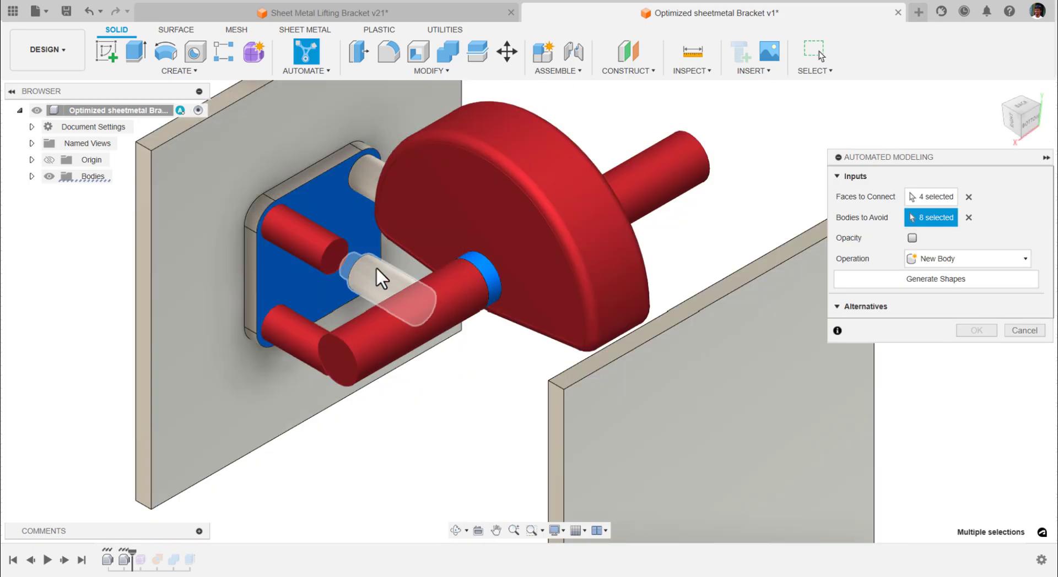
{"action": "left_click", "coordinate": [936, 279]}
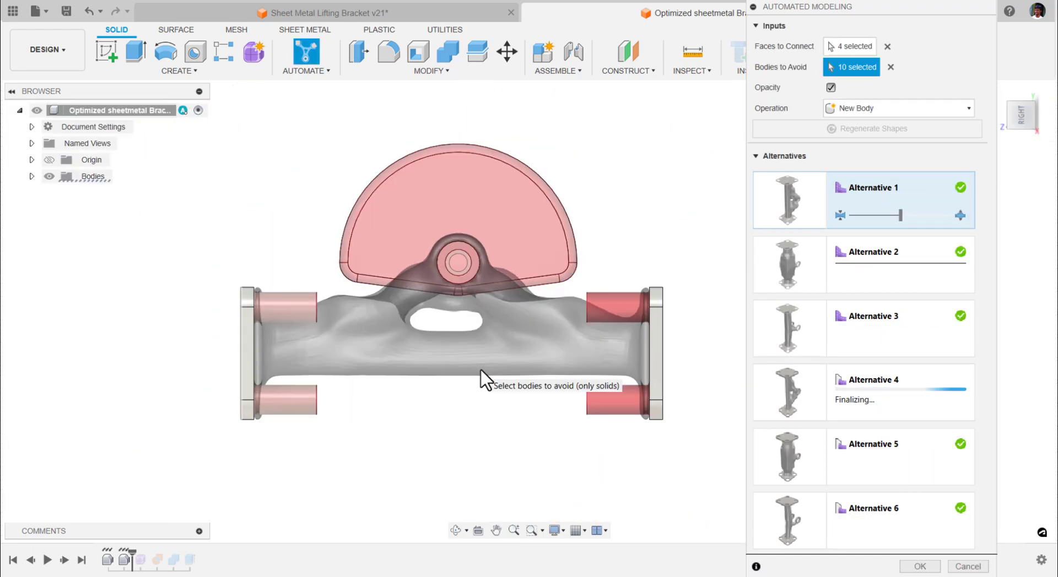
{"action": "left_click", "coordinate": [892, 279]}
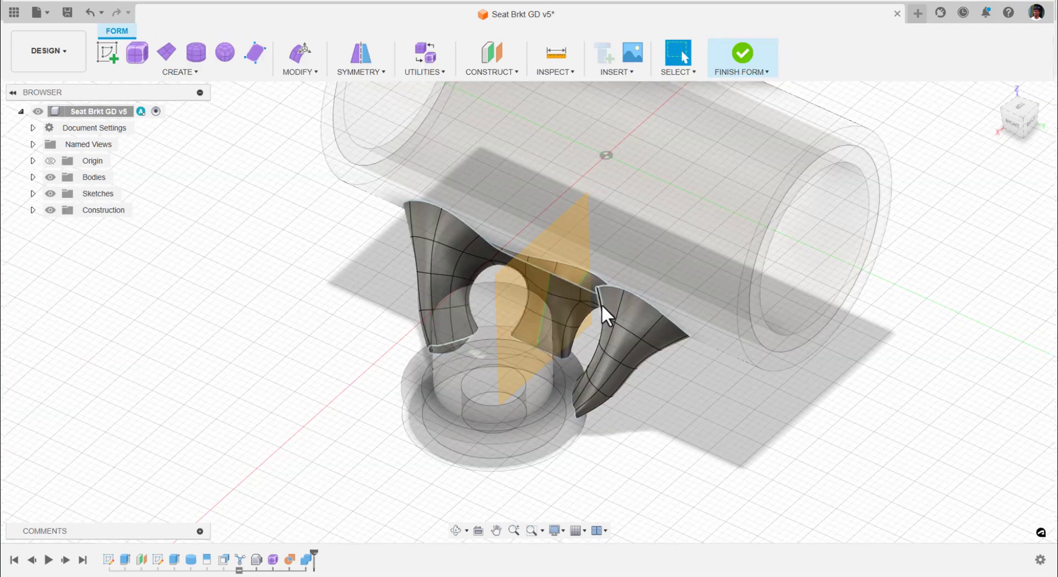
{"action": "scroll", "coordinate": [602, 306], "scroll_direction": "up", "scroll_amount": 5}
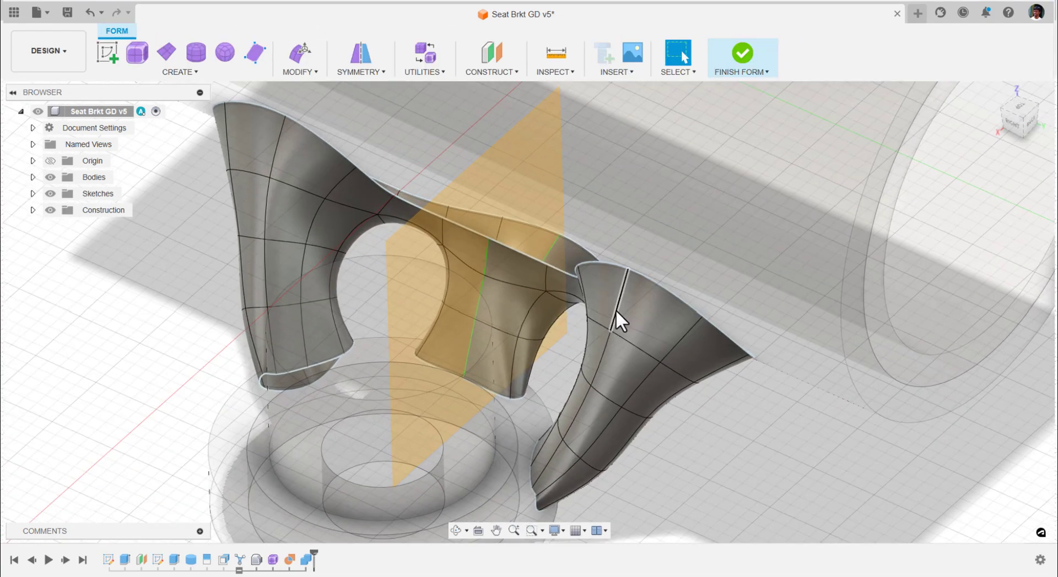
{"action": "scroll", "coordinate": [616, 309], "scroll_direction": "down", "scroll_amount": 4}
{"action": "middle_click_drag", "start_coordinate": [567, 307], "coordinate": [803, 277], "text": "shift"}
{"action": "left_click", "coordinate": [1024, 115]}
{"action": "middle_click_drag", "start_coordinate": [645, 290], "coordinate": [501, 293], "text": "shift"}
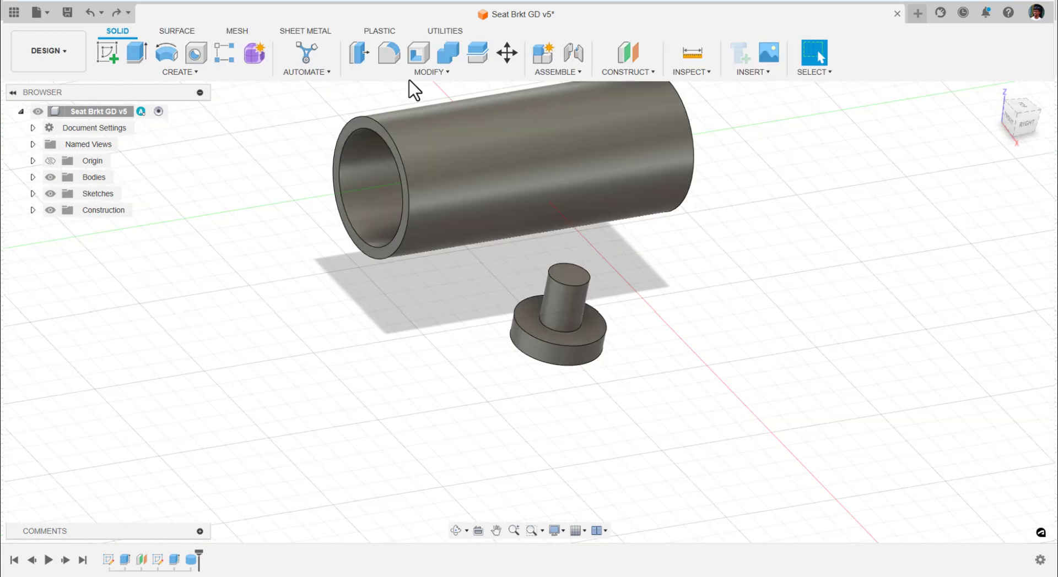
In the Seat Brkt design, split the pin's cylindrical face using the disc around its base, and toggle the second listed body's visibility
{"action": "left_click", "coordinate": [414, 73]}
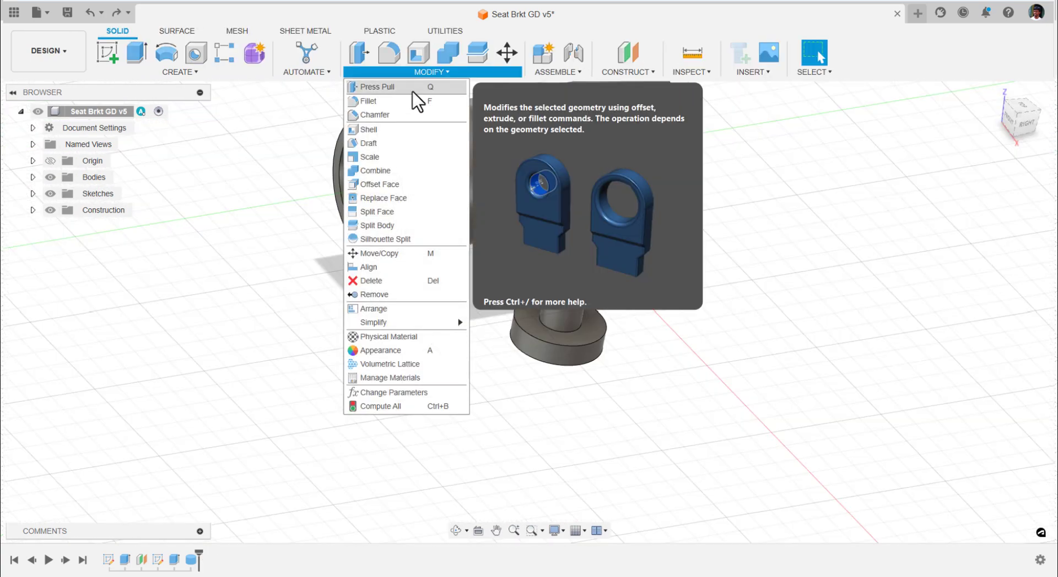
{"action": "left_click", "coordinate": [379, 211]}
{"action": "left_click", "coordinate": [573, 300]}
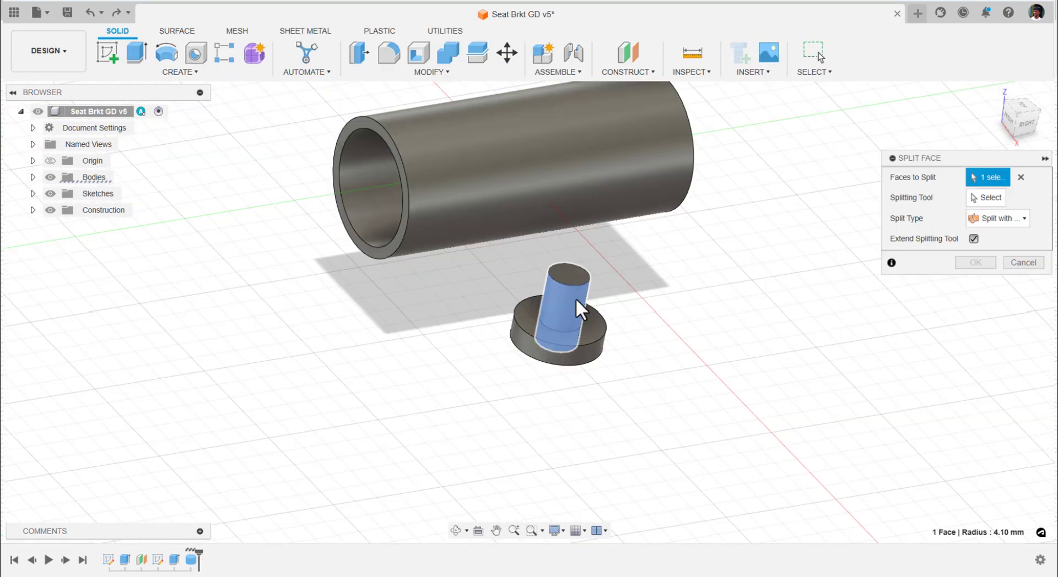
{"action": "left_click", "coordinate": [990, 208]}
{"action": "left_click", "coordinate": [601, 333]}
{"action": "scroll", "coordinate": [572, 314], "scroll_direction": "up", "scroll_amount": 5}
{"action": "key", "text": "Return"}
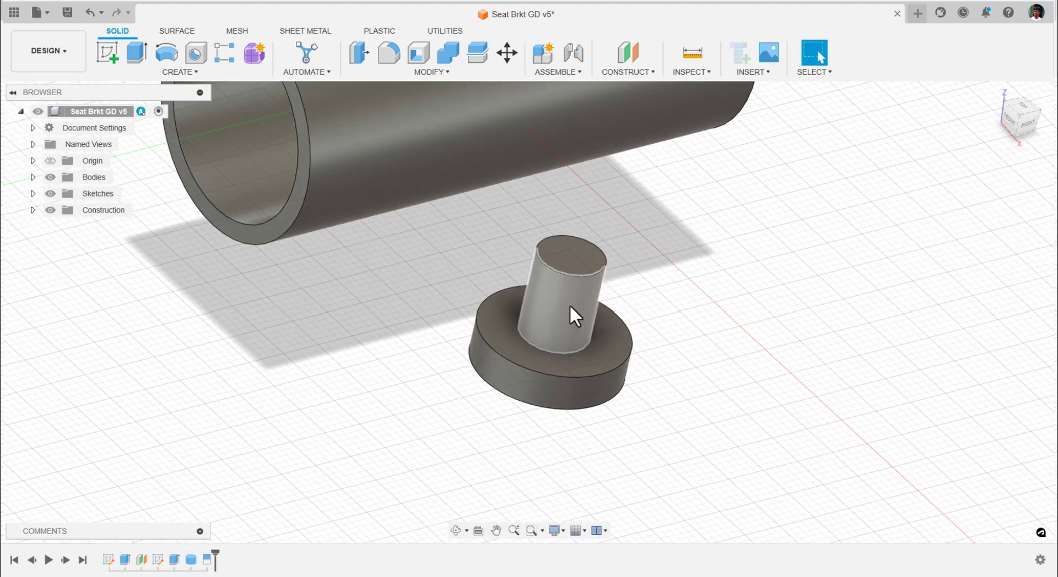
{"action": "left_click", "coordinate": [33, 177]}
{"action": "left_click", "coordinate": [62, 210]}
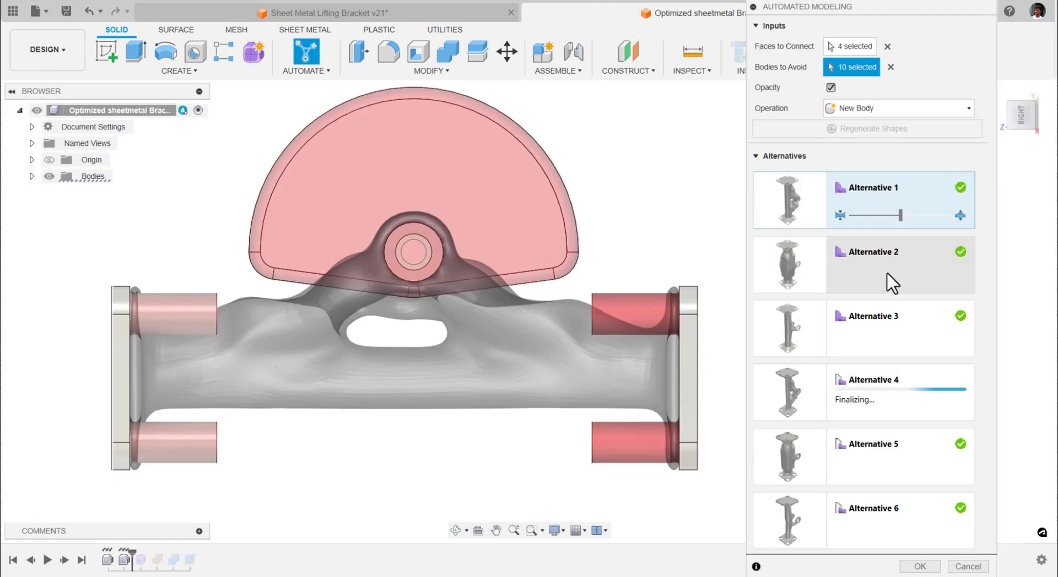
In the Optimized sheetmetal Bracket design, preview the generated Alternatives 2, 3 and 4
{"action": "left_click", "coordinate": [888, 279]}
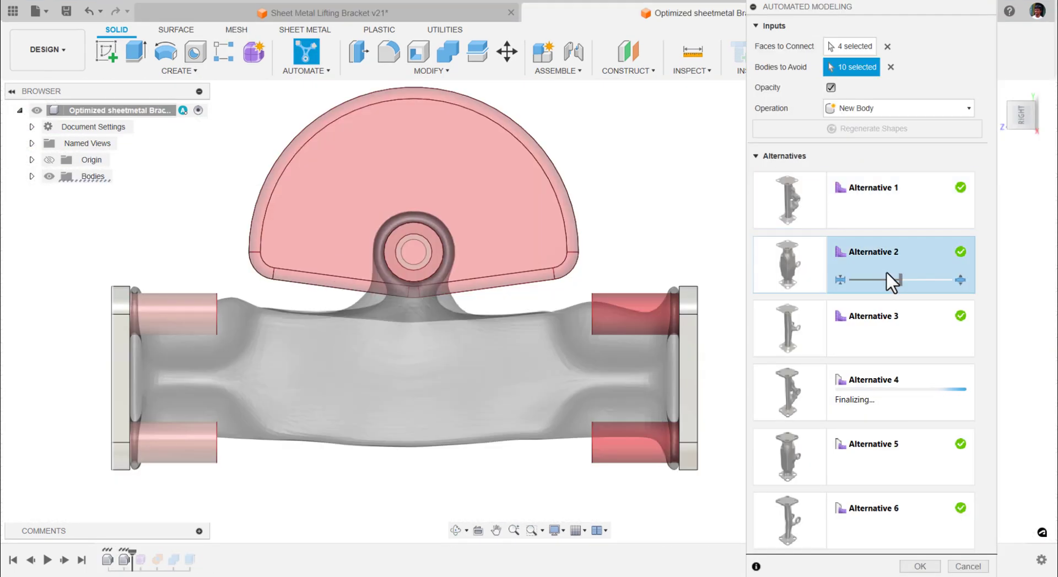
{"action": "left_click", "coordinate": [918, 350]}
{"action": "left_click", "coordinate": [911, 392]}
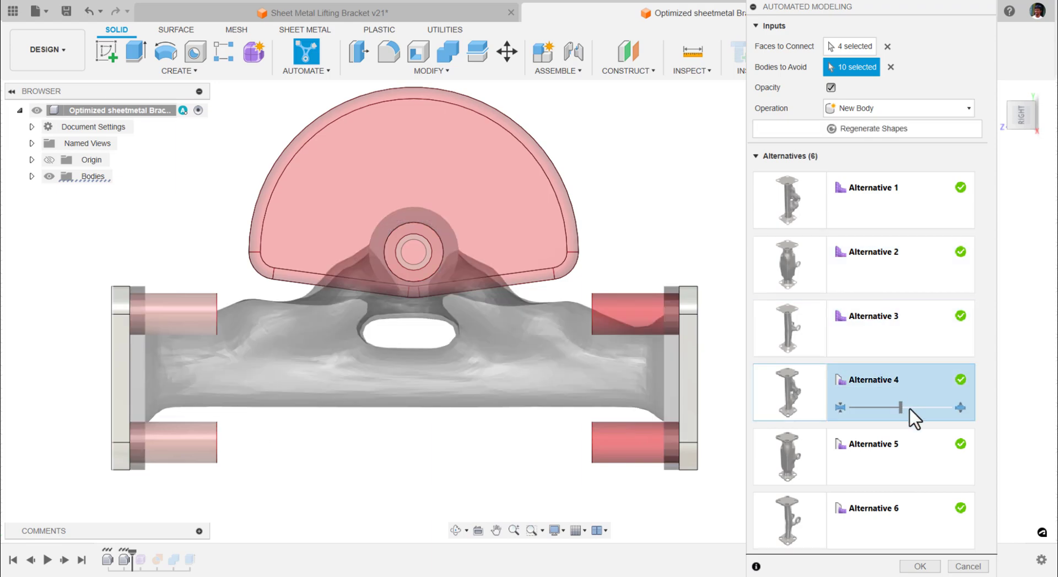
Preview Alternatives 5 and 6, and apply Alternative 1 as a new body
{"action": "left_click", "coordinate": [917, 442]}
{"action": "left_click", "coordinate": [915, 504]}
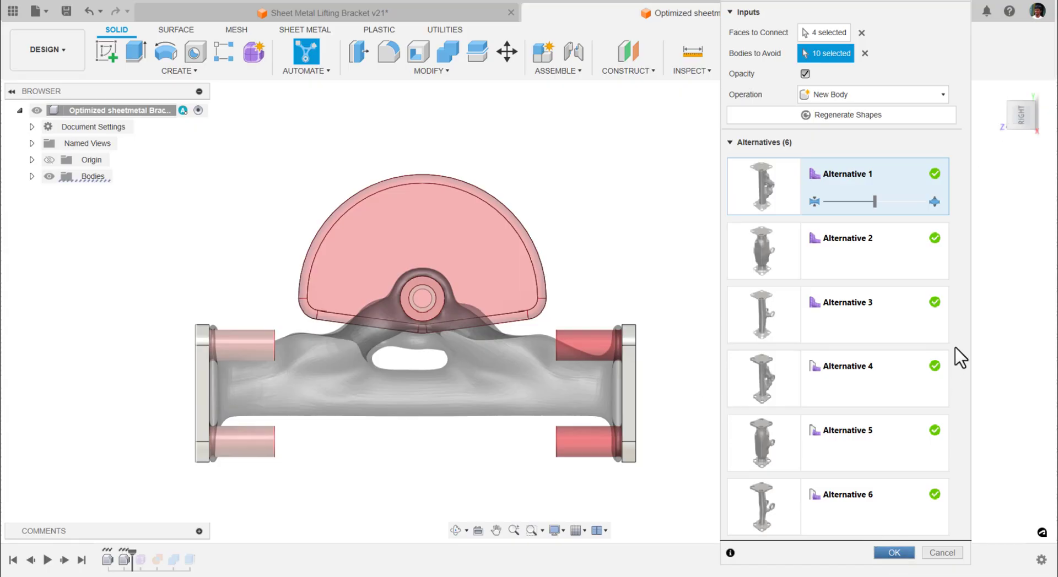
{"action": "key", "text": "Return"}
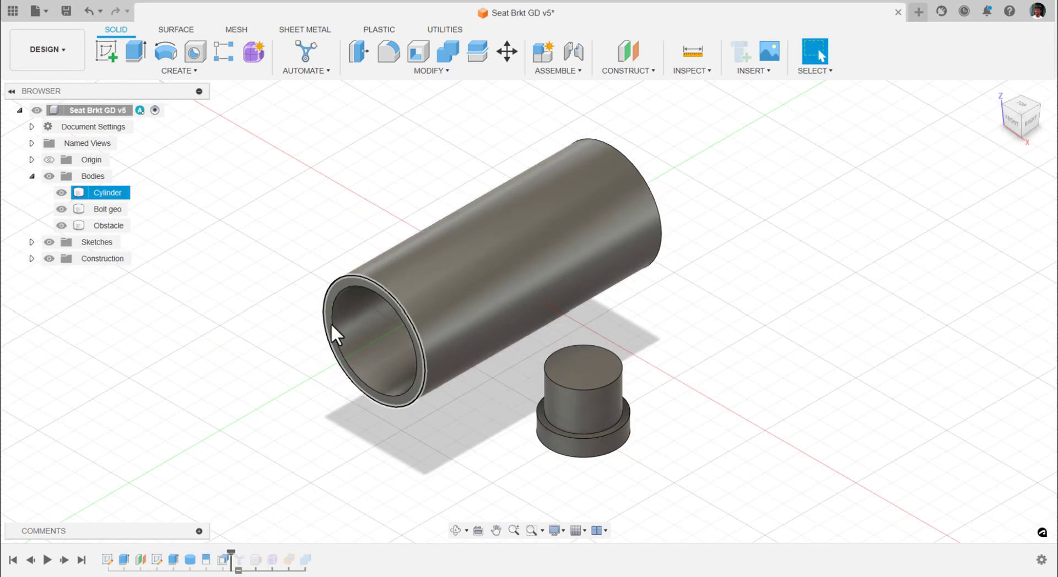
In the Seat Brkt GD v5 design, offset the Cylinder body's inner face to narrow its bore, and shrink its outer face by 2 mm
{"action": "left_click", "coordinate": [351, 317]}
{"action": "key", "text": "q"}
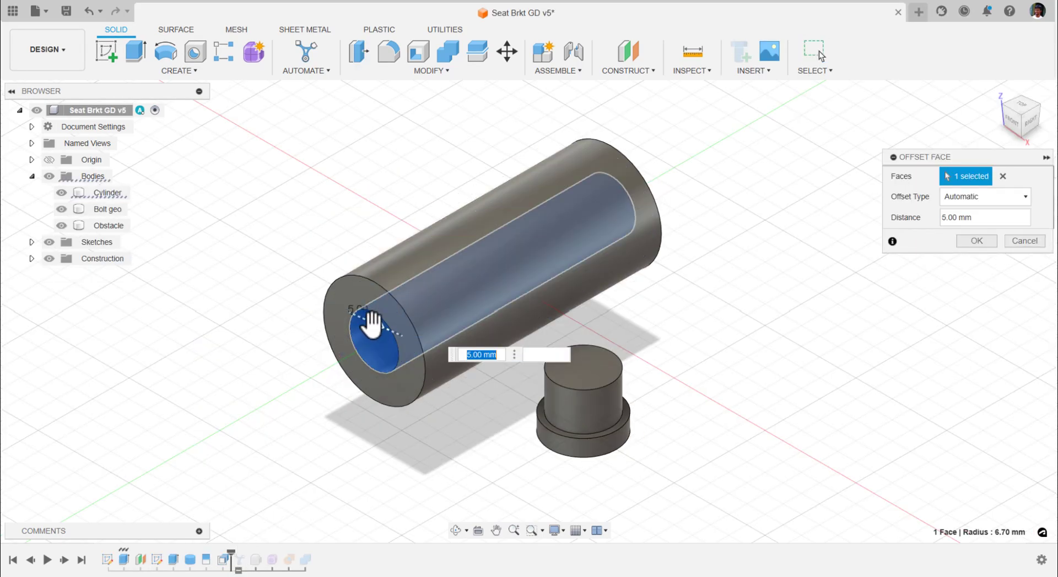
{"action": "left_click", "coordinate": [371, 331]}
{"action": "left_click", "coordinate": [409, 259]}
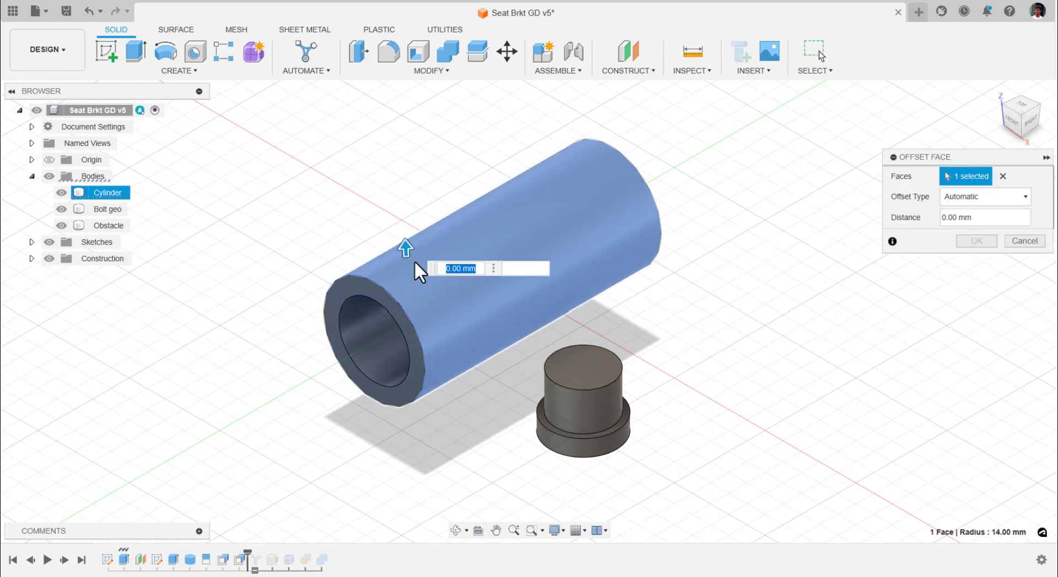
{"action": "type", "text": "3"}
{"action": "key", "text": "Return"}
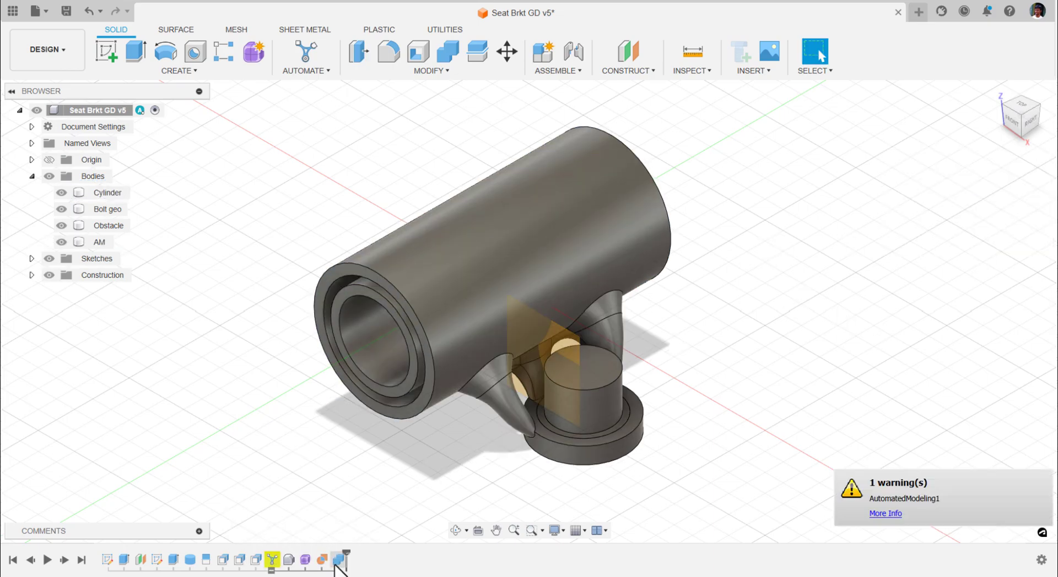
Reopen the AutomatedModeling1 feature and regenerate its shapes from the modified cylinder
{"action": "double_click", "coordinate": [272, 560]}
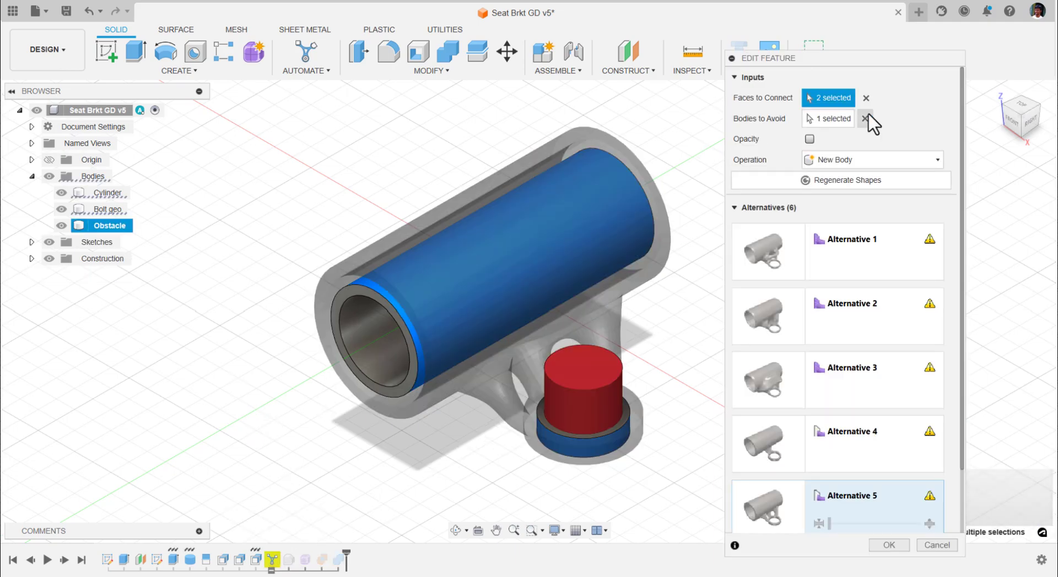
{"action": "left_click", "coordinate": [822, 180]}
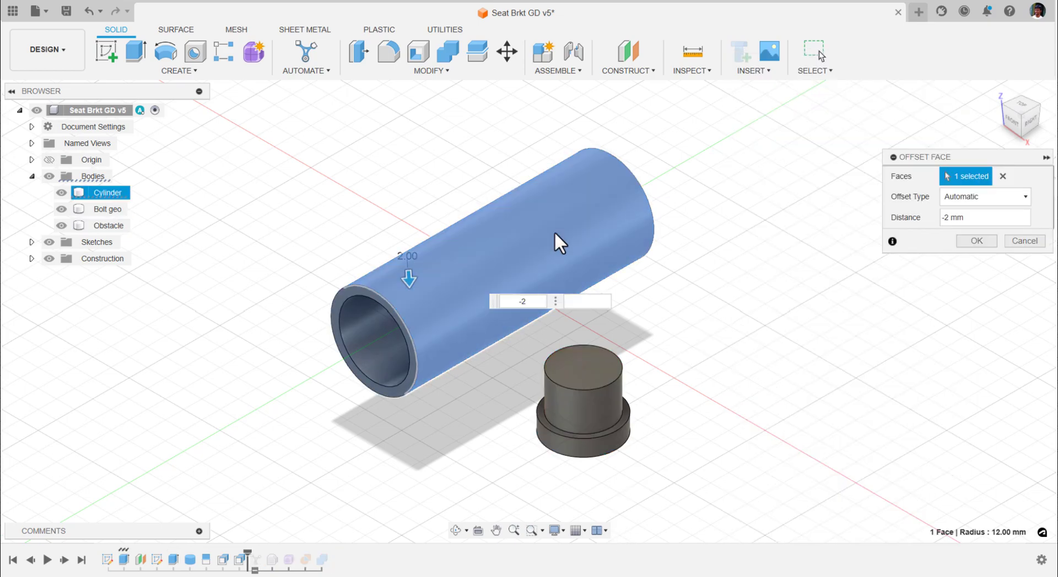
Apply the -2 mm offset to the cylinder's outer face, restore the rolled-back features, and regenerate the Automated Modeling shapes
{"action": "left_click", "coordinate": [977, 242]}
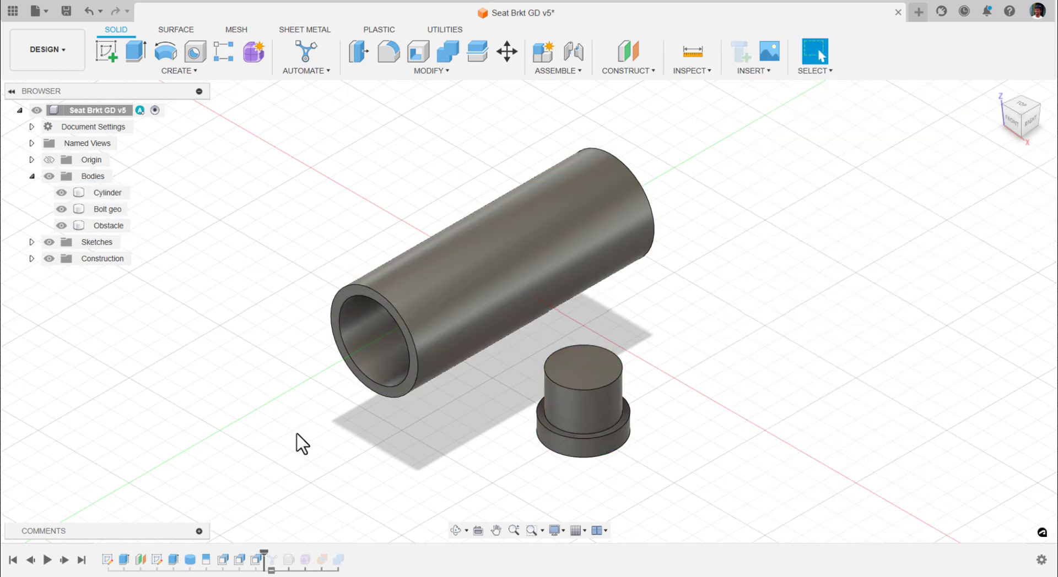
{"action": "left_click_drag", "start_coordinate": [266, 558], "coordinate": [345, 560]}
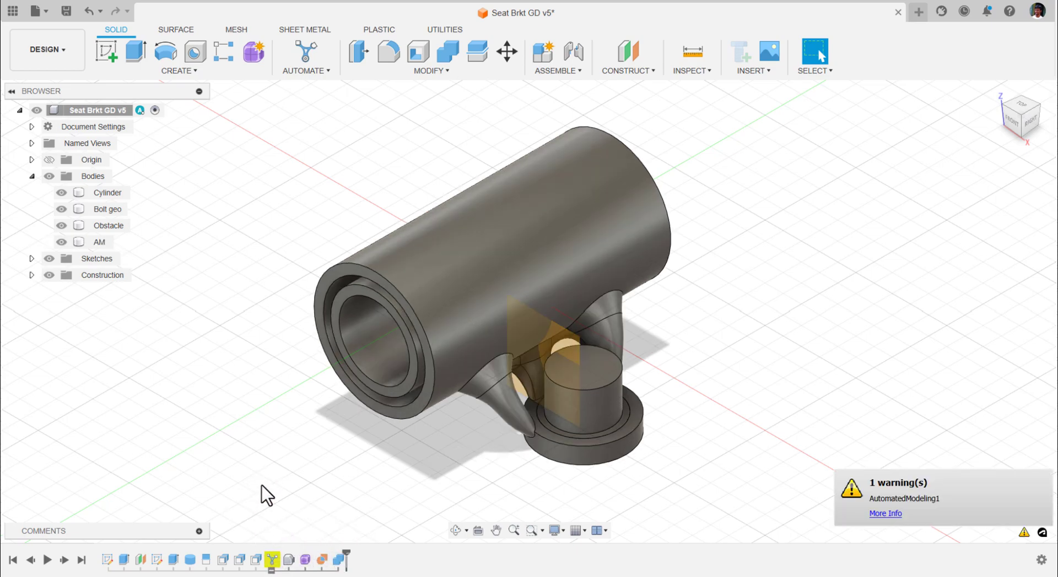
{"action": "double_click", "coordinate": [273, 559]}
{"action": "left_click", "coordinate": [827, 180]}
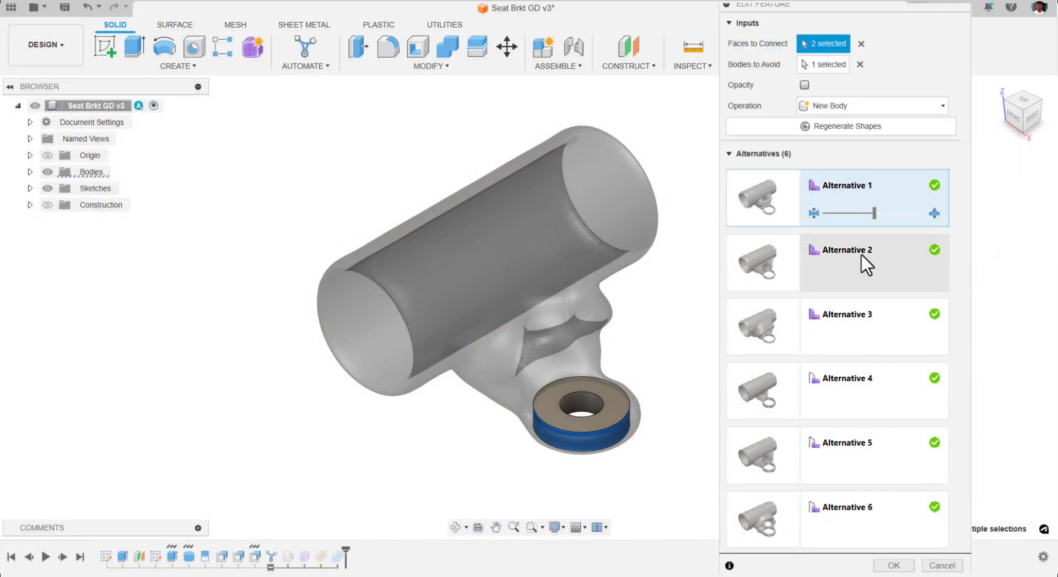
In the Seat Brkt GD v3 design, preview Alternatives 2 through 6 one after another
{"action": "left_click", "coordinate": [862, 257]}
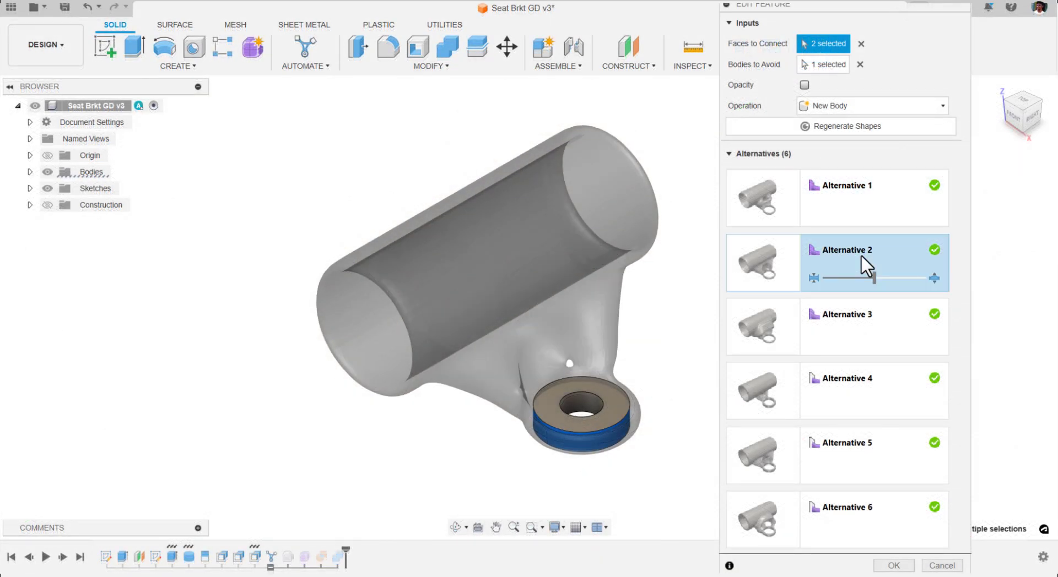
{"action": "left_click", "coordinate": [869, 329]}
{"action": "left_click", "coordinate": [880, 391]}
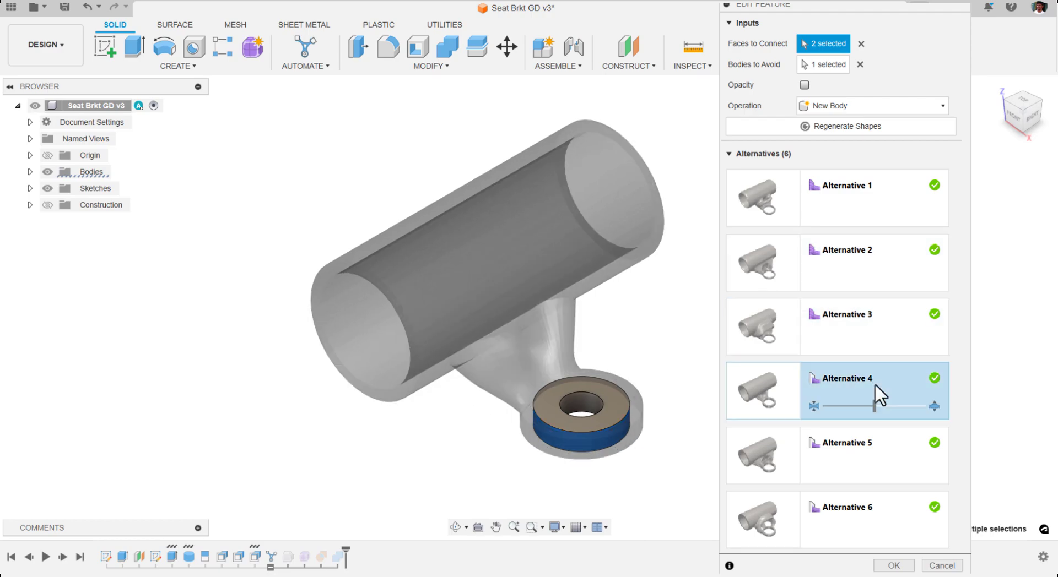
{"action": "left_click", "coordinate": [873, 444]}
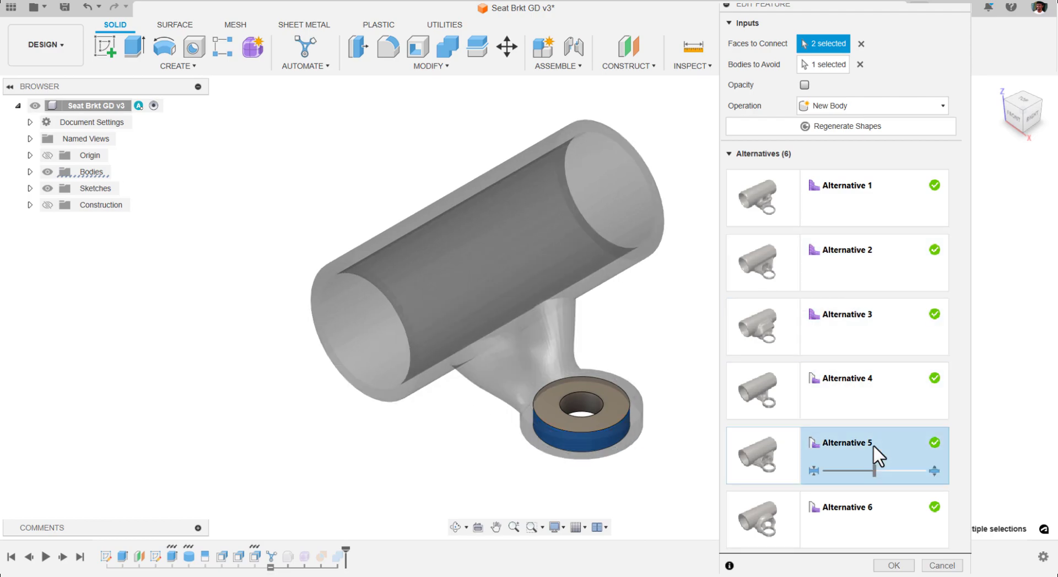
{"action": "left_click", "coordinate": [883, 524]}
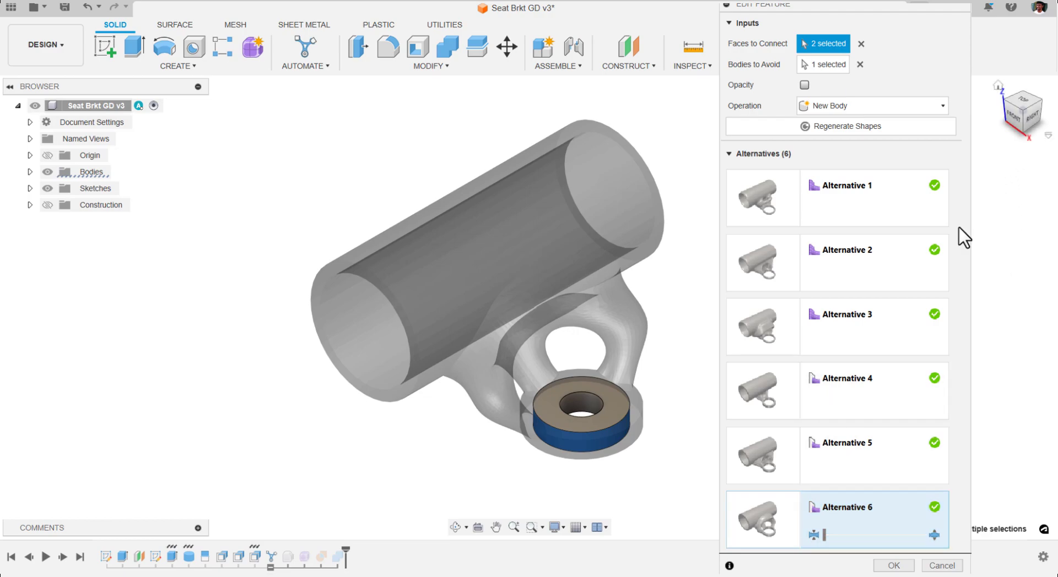
Return Alternative 6's volume adjustment to its midpoint, and select Alternative 5 with its volume reduced to the minimum
{"action": "left_click_drag", "start_coordinate": [824, 535], "coordinate": [876, 536]}
{"action": "left_click", "coordinate": [897, 463]}
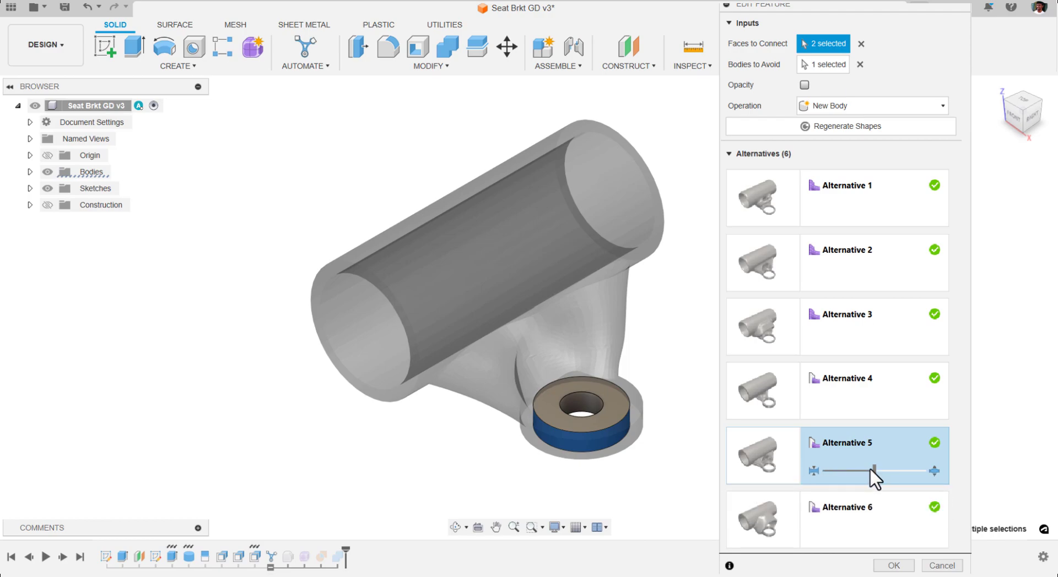
{"action": "left_click_drag", "start_coordinate": [869, 472], "coordinate": [824, 472]}
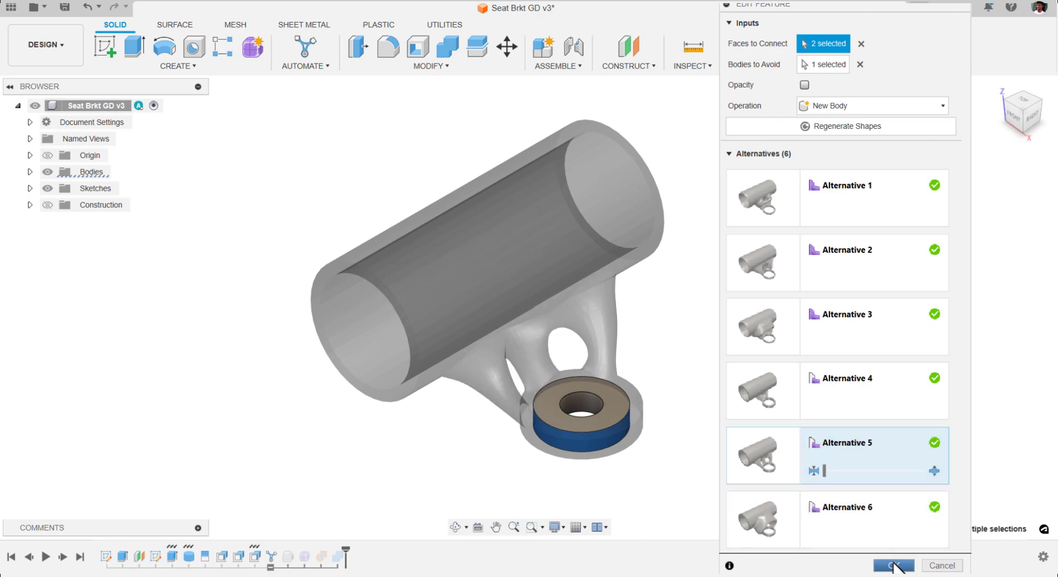